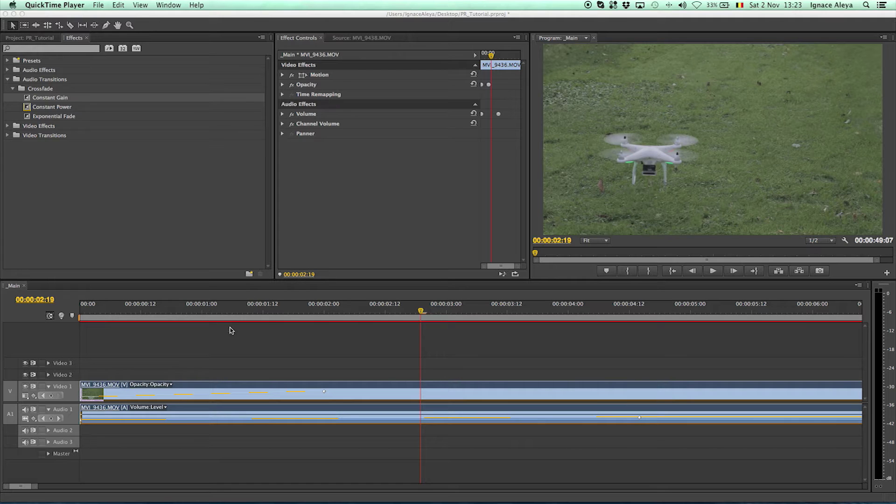
Switch from QuickTime Player to the PR_Tutorial project in Premiere Pro
{"action": "left_click", "coordinate": [150, 400]}
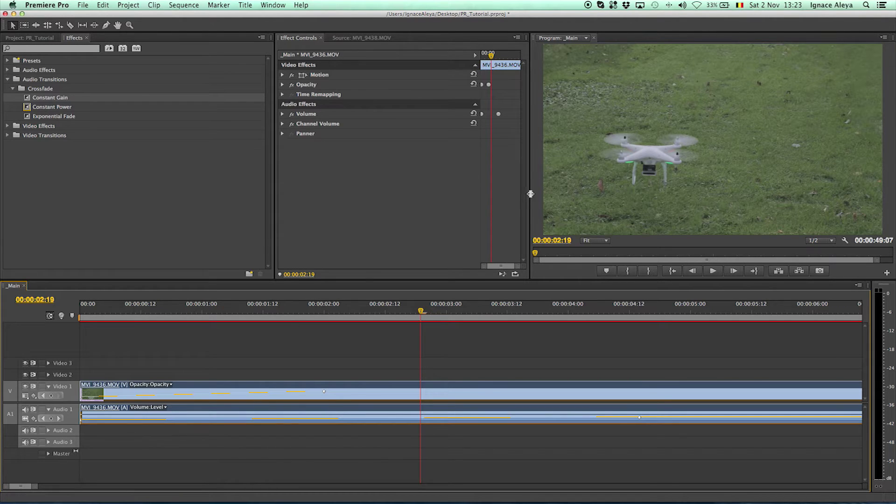
Widen the Effect Controls panel and its keyframe timeline area
{"action": "left_click_drag", "start_coordinate": [531, 193], "coordinate": [564, 194]}
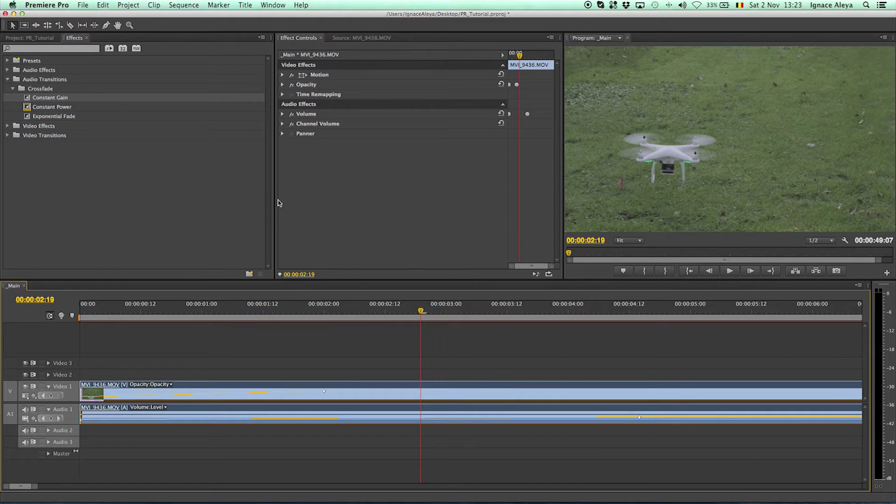
{"action": "left_click_drag", "start_coordinate": [275, 200], "coordinate": [243, 200]}
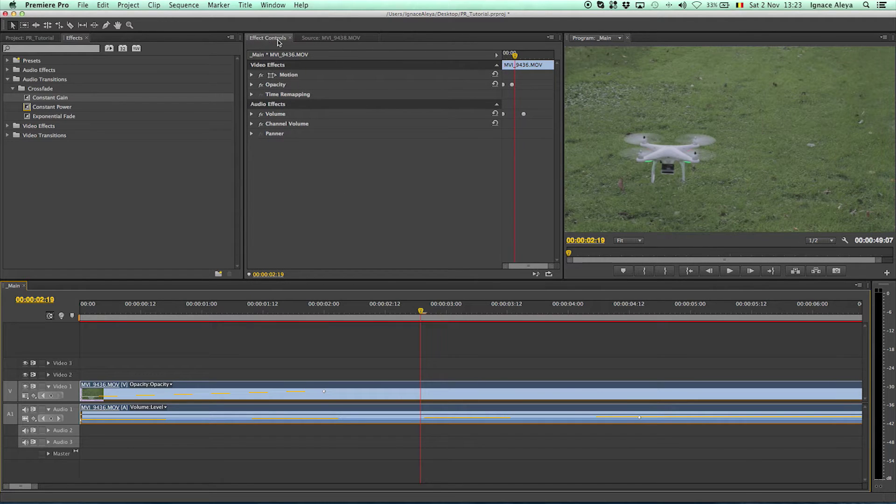
{"action": "left_click_drag", "start_coordinate": [500, 161], "coordinate": [404, 158]}
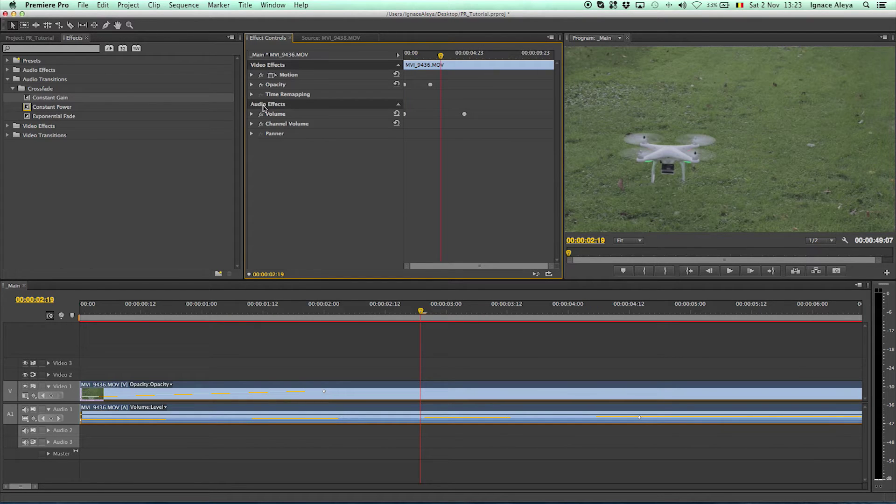
Expand Motion, trial-shift Position X, reset Motion to 960, 540, then enlarge Scale
{"action": "left_click", "coordinate": [252, 75]}
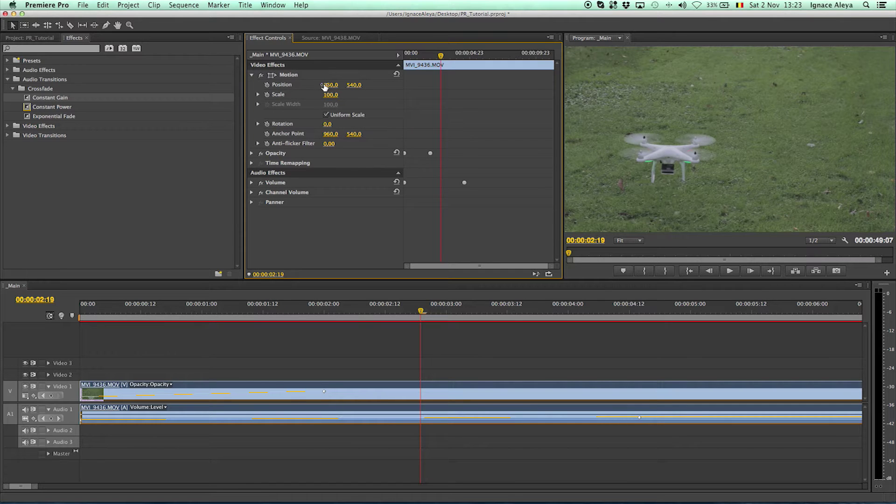
{"action": "mouse_move", "coordinate": [325, 87]}
{"action": "left_mouse_down"}
{"action": "mouse_move", "coordinate": [266, 87]}
{"action": "mouse_move", "coordinate": [339, 85]}
{"action": "left_mouse_up"}
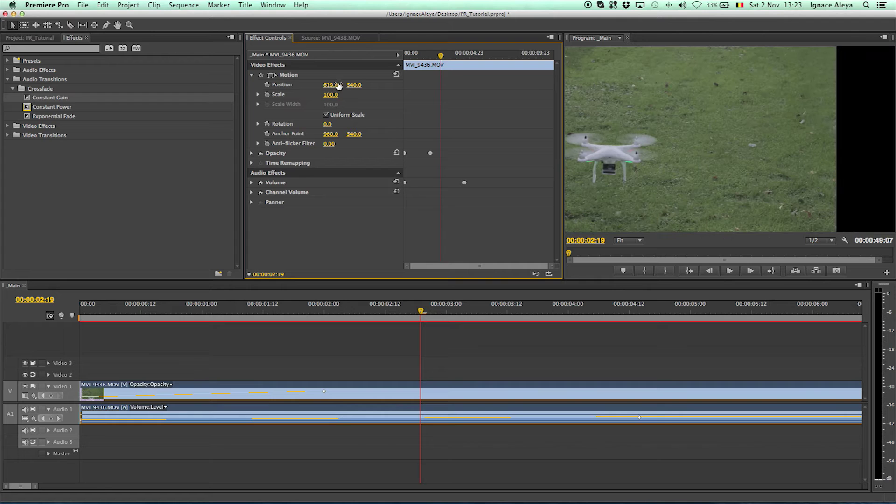
{"action": "right_click", "coordinate": [283, 87]}
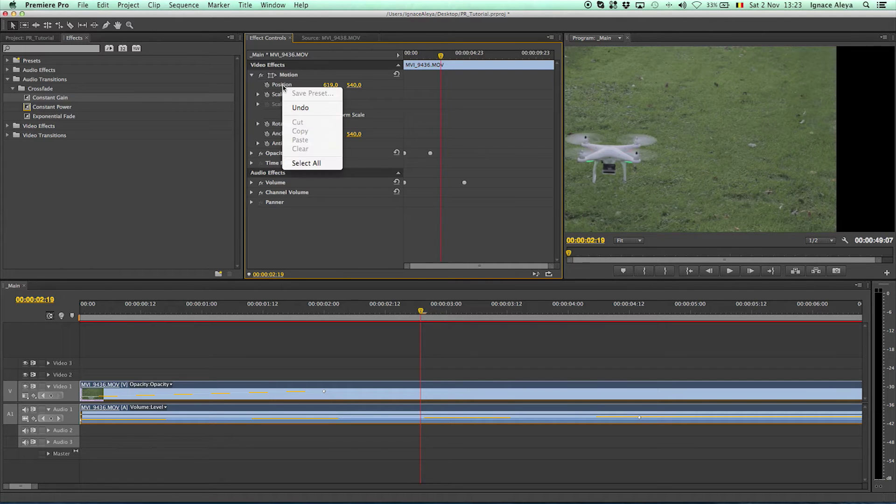
{"action": "left_click", "coordinate": [379, 86]}
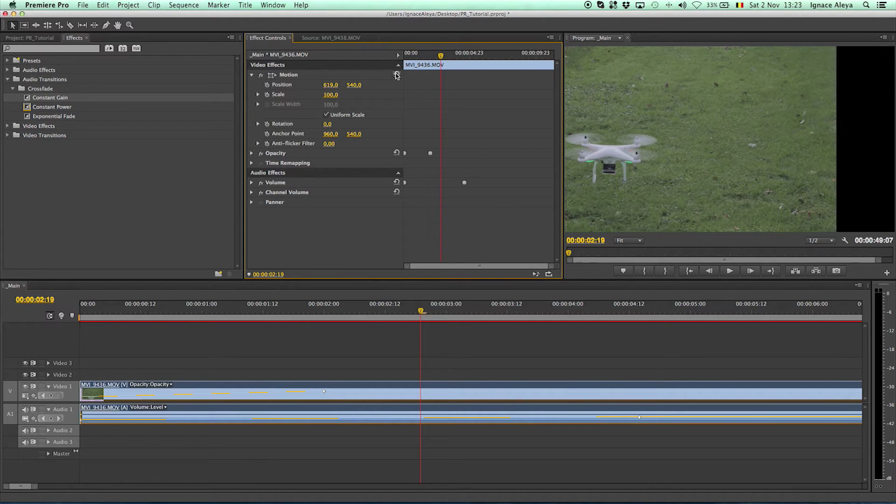
{"action": "left_click", "coordinate": [396, 74]}
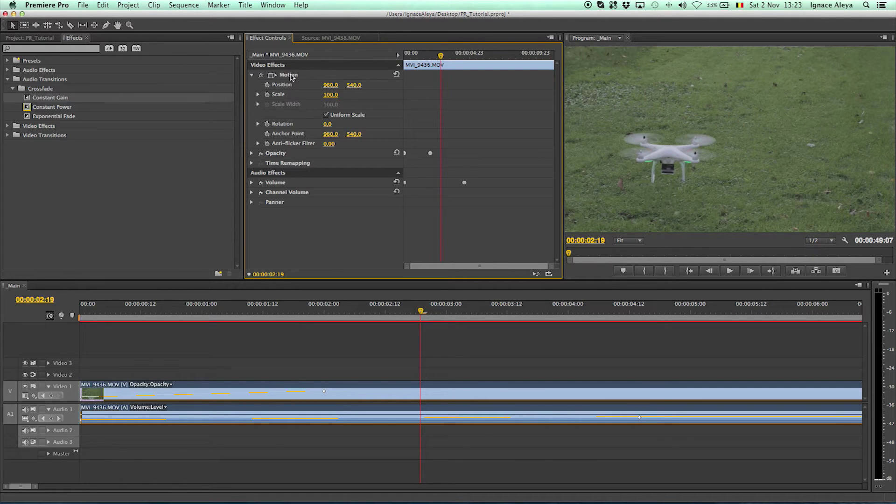
{"action": "left_click_drag", "start_coordinate": [331, 95], "coordinate": [351, 87]}
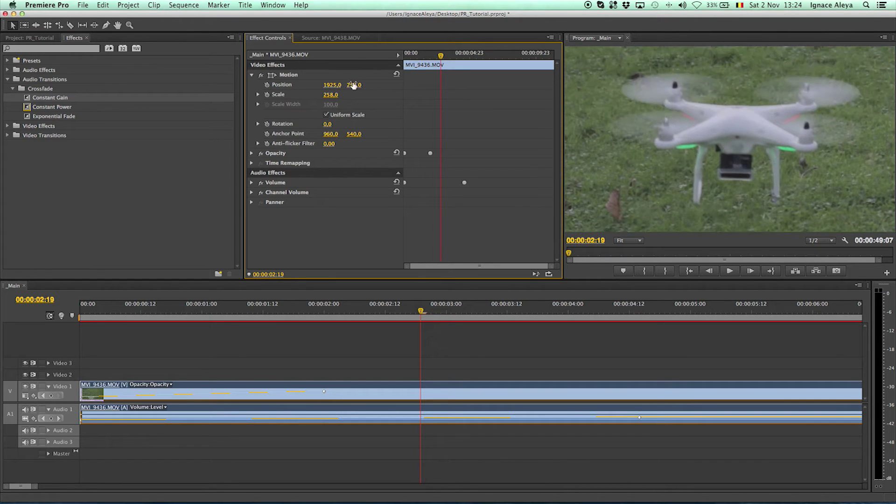
{"action": "left_click", "coordinate": [397, 75]}
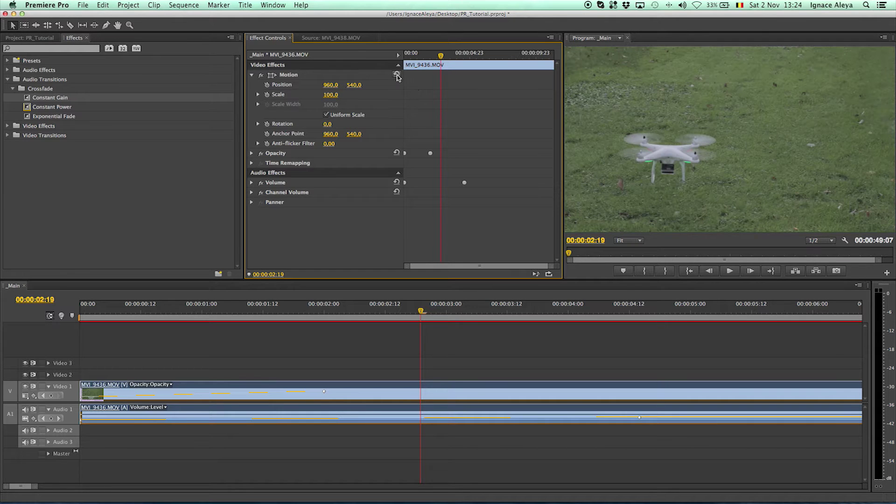
{"action": "left_click", "coordinate": [325, 115]}
{"action": "left_click_drag", "start_coordinate": [341, 108], "coordinate": [405, 108]}
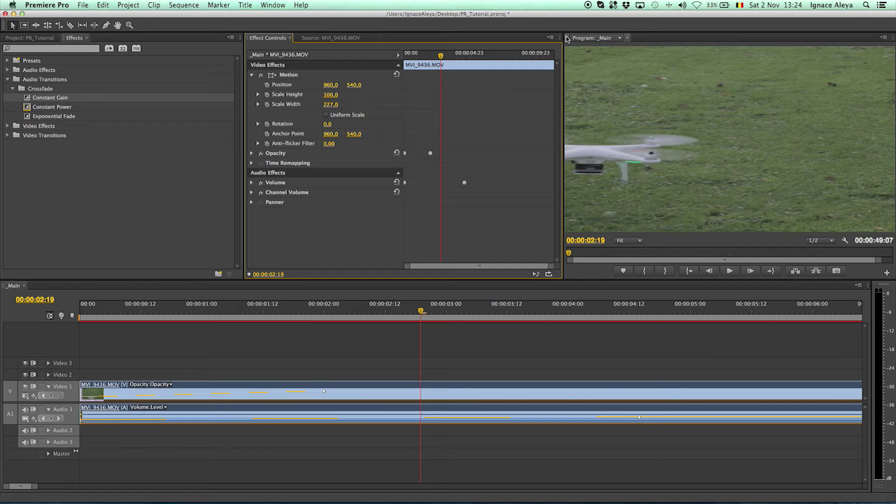
{"action": "left_click", "coordinate": [397, 75]}
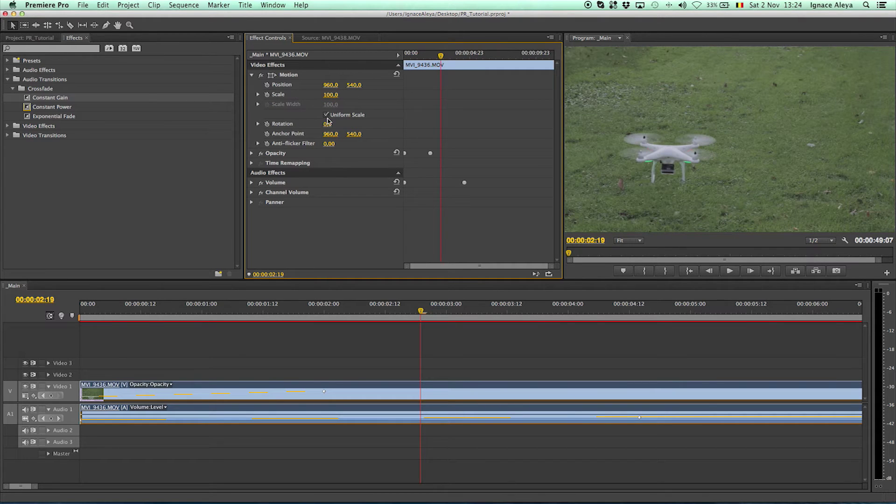
{"action": "left_click_drag", "start_coordinate": [325, 123], "coordinate": [293, 124]}
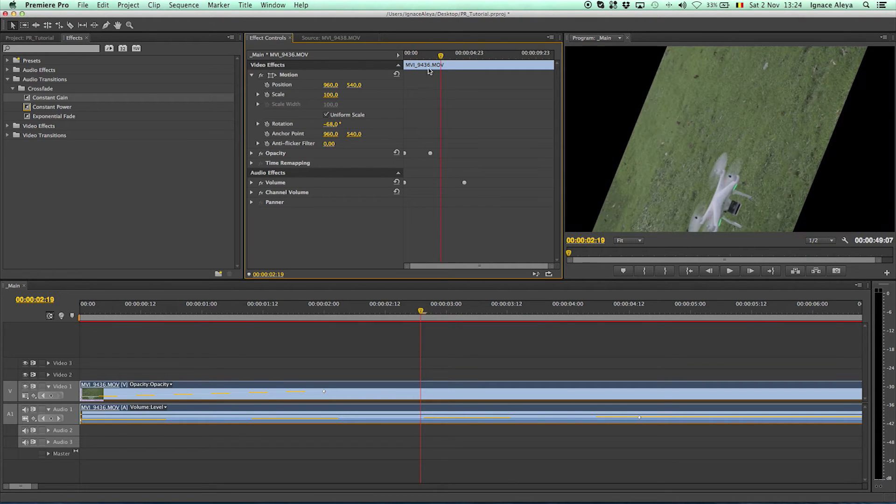
{"action": "left_click", "coordinate": [396, 74]}
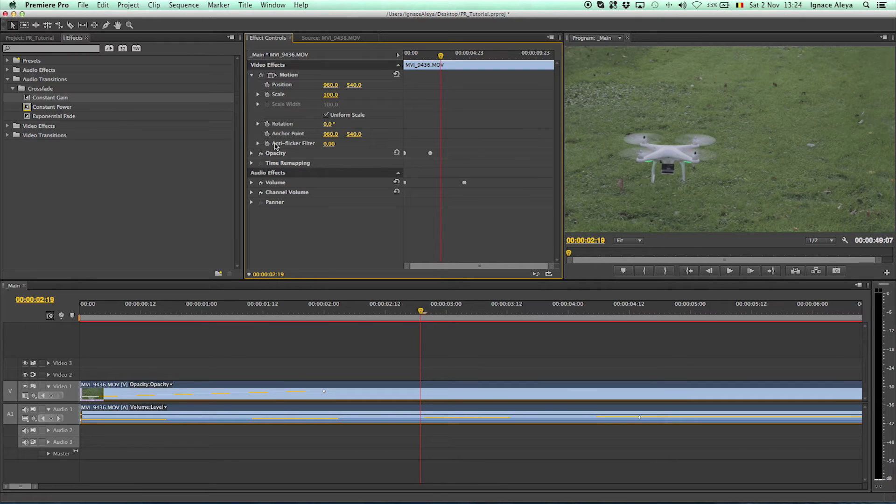
{"action": "left_click", "coordinate": [252, 154]}
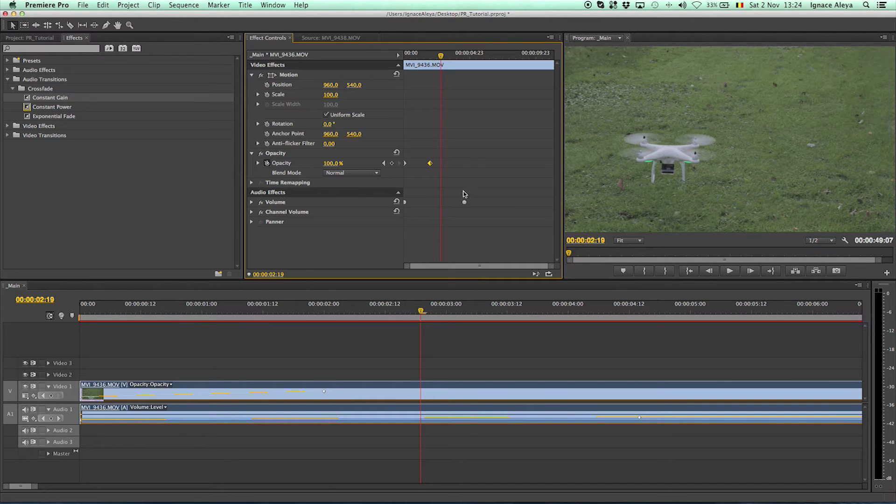
Expand Volume, put the playhead at 00:00:04:01, and drag the Opacity keyframe there
{"action": "left_click", "coordinate": [251, 202]}
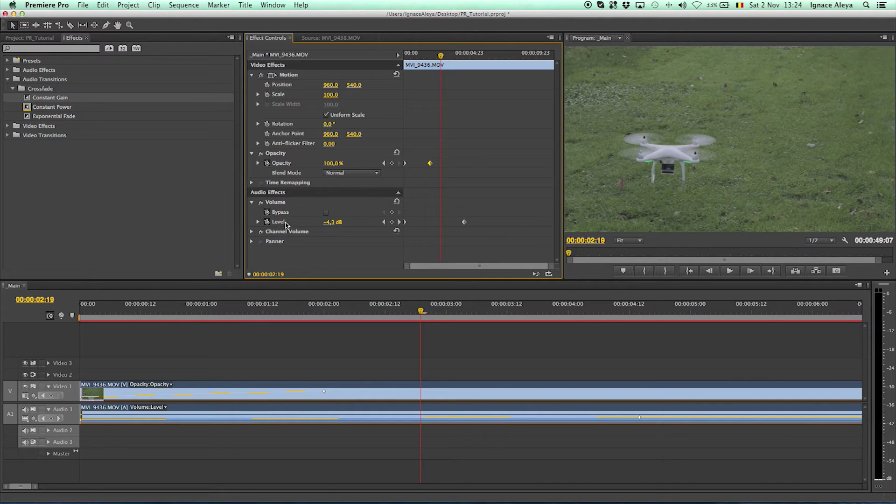
{"action": "left_click_drag", "start_coordinate": [409, 61], "coordinate": [457, 68]}
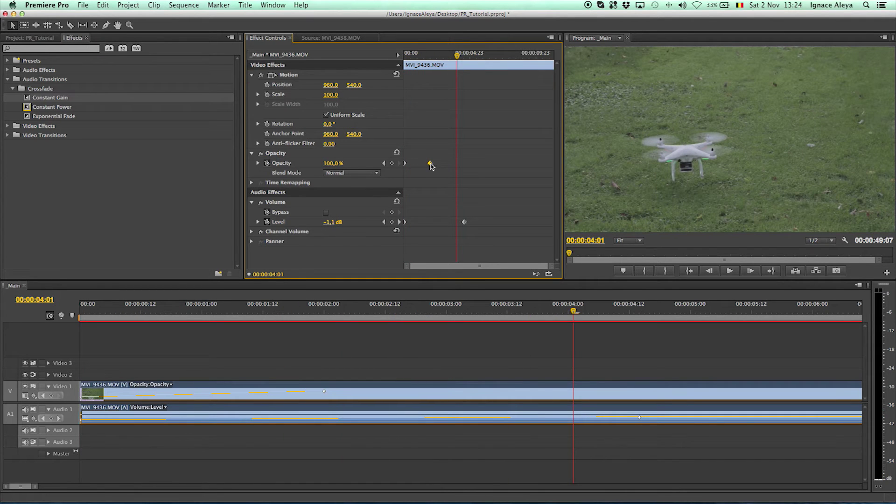
{"action": "left_click_drag", "start_coordinate": [430, 165], "coordinate": [467, 171]}
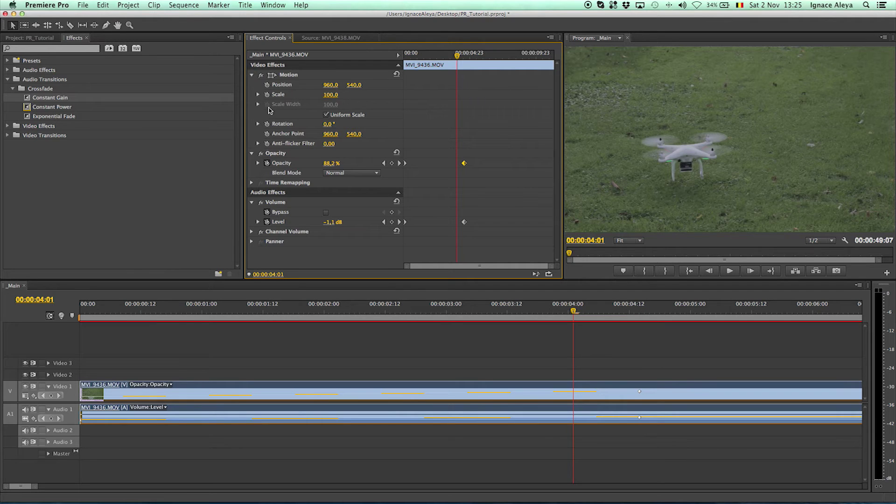
Keyframe a trial Rotation at 00:00:06:08, preview the spin, then delete that keyframe
{"action": "left_click", "coordinate": [404, 56]}
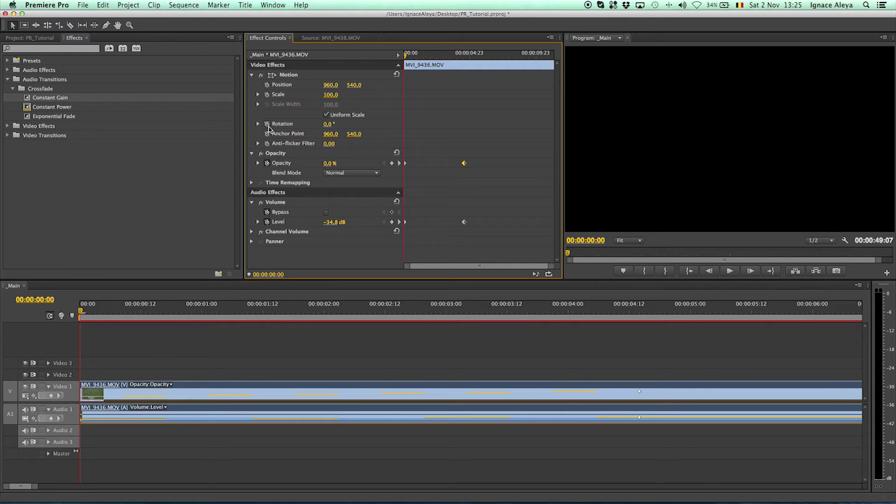
{"action": "left_click_drag", "start_coordinate": [451, 55], "coordinate": [487, 62]}
{"action": "mouse_move", "coordinate": [327, 124]}
{"action": "left_mouse_down"}
{"action": "mouse_move", "coordinate": [764, 124]}
{"action": "mouse_move", "coordinate": [339, 124]}
{"action": "left_mouse_up"}
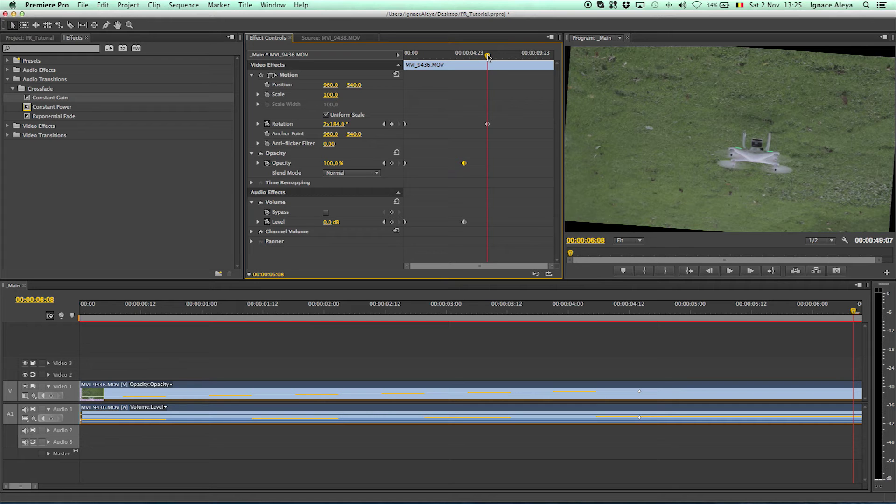
{"action": "left_click_drag", "start_coordinate": [487, 56], "coordinate": [534, 66]}
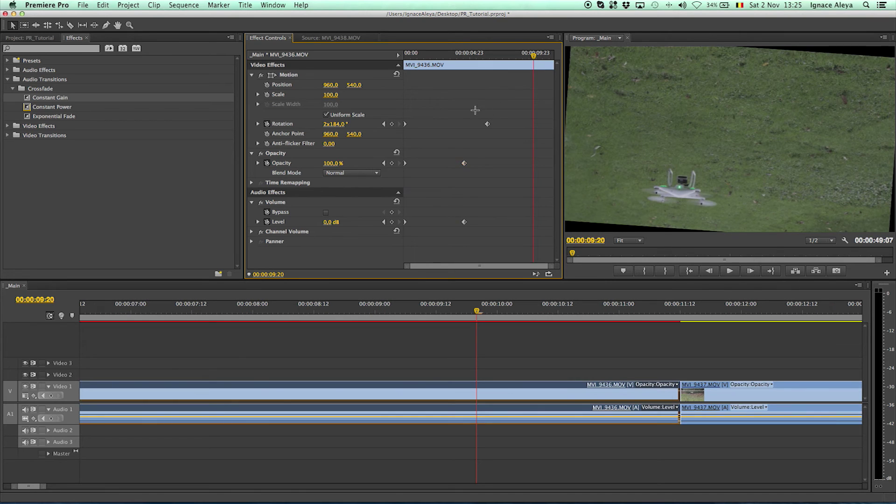
{"action": "key", "text": "Delete"}
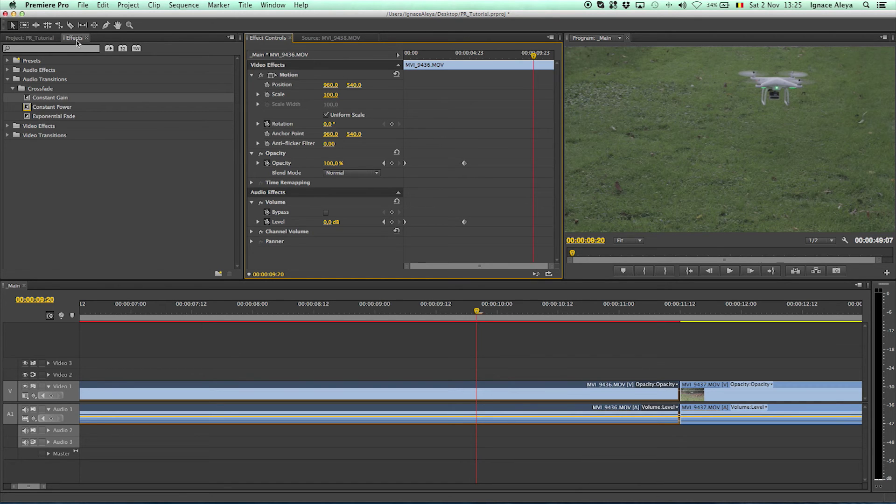
Drag Fast Blur from Video Effects > Blur & Sharpen onto MVI_9436.MOV
{"action": "left_click", "coordinate": [260, 396]}
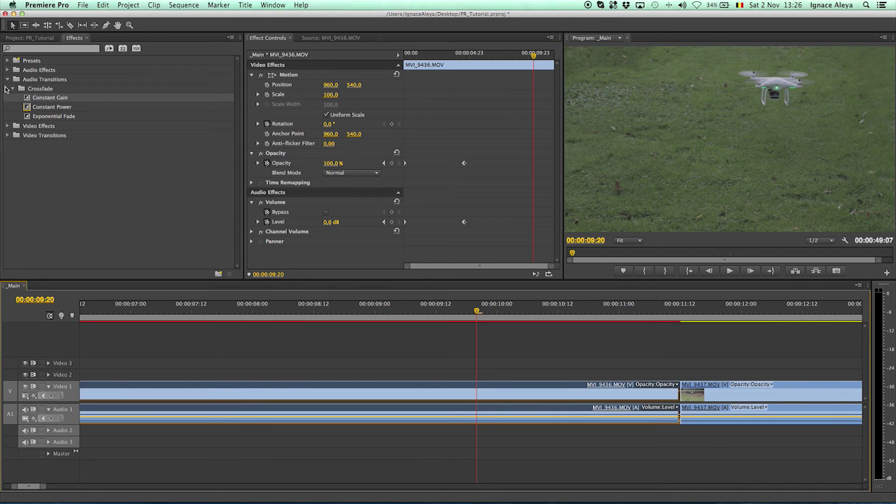
{"action": "left_click", "coordinate": [7, 80]}
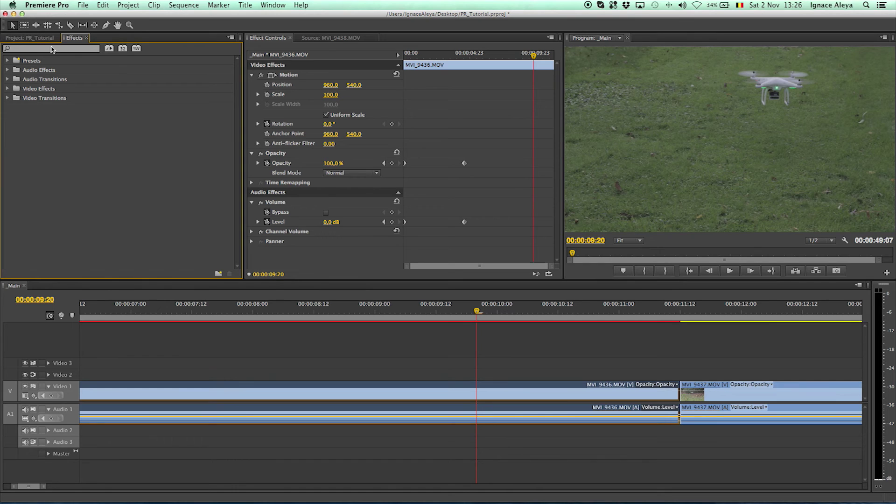
{"action": "left_click", "coordinate": [7, 88]}
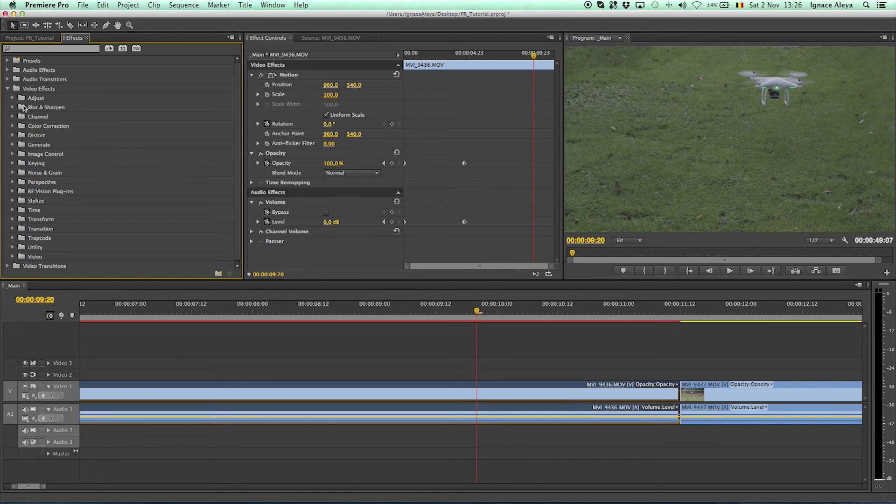
{"action": "left_click", "coordinate": [13, 107]}
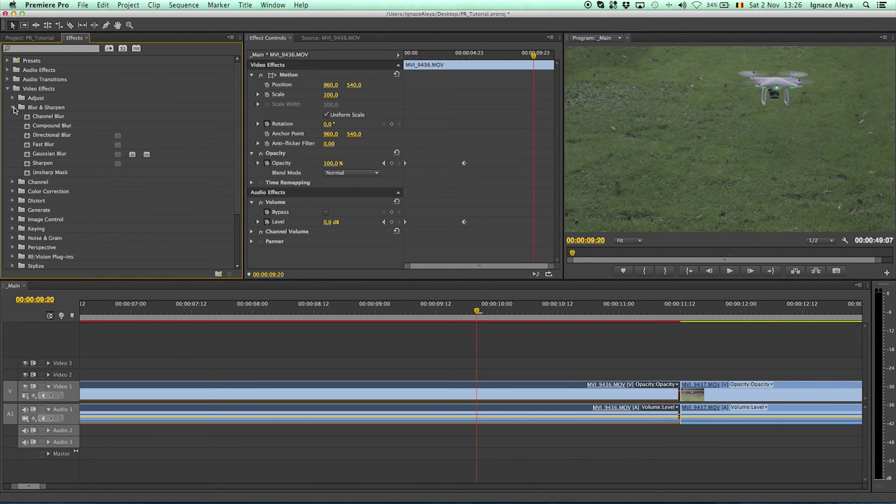
{"action": "left_click_drag", "start_coordinate": [43, 147], "coordinate": [475, 395]}
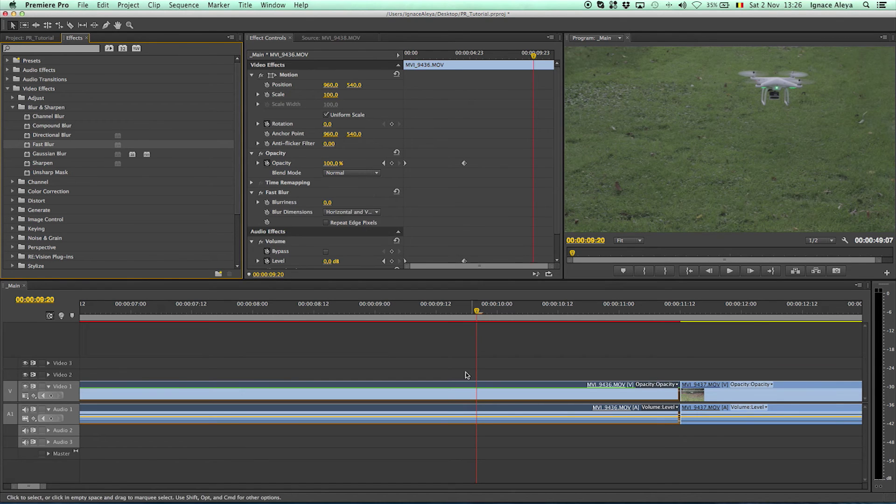
Select the Fast Blur effect and toggle it off and back on
{"action": "left_click", "coordinate": [274, 197]}
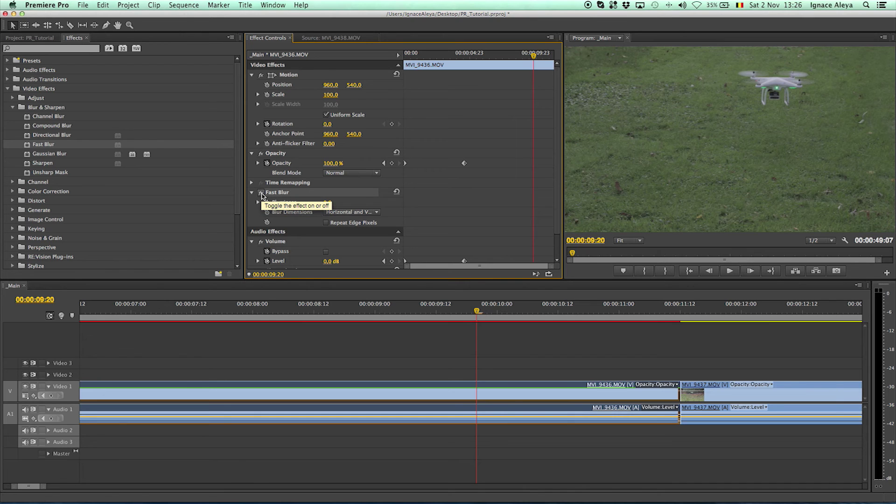
{"action": "left_click", "coordinate": [262, 194]}
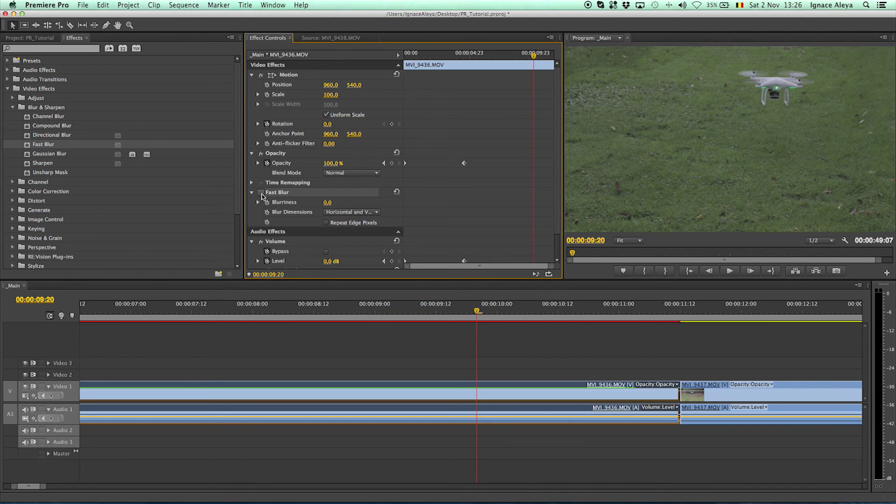
{"action": "left_click", "coordinate": [262, 194]}
Raise Blurriness to 161.0 and compare it against the original with the fx switch
{"action": "left_click_drag", "start_coordinate": [329, 202], "coordinate": [263, 196]}
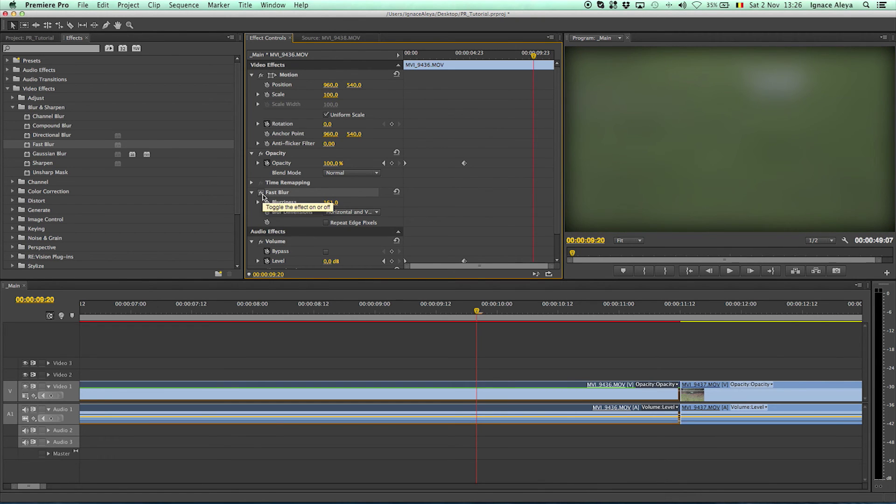
{"action": "left_click", "coordinate": [263, 197]}
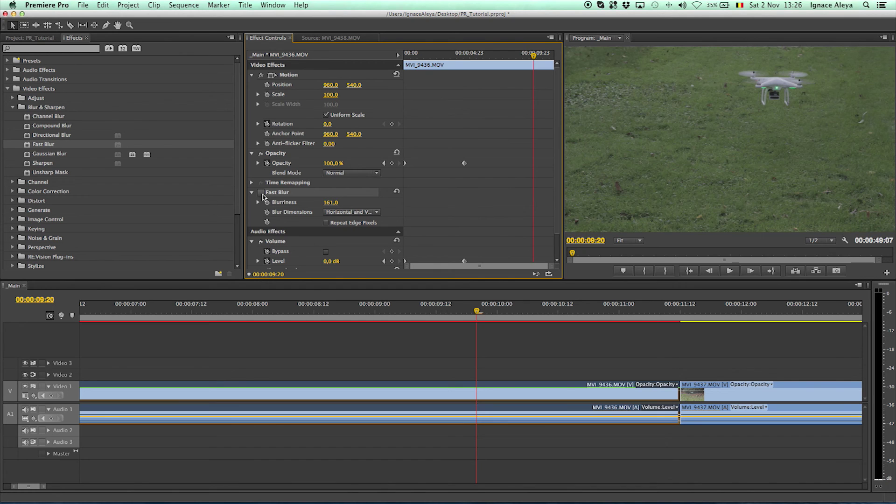
{"action": "left_click", "coordinate": [262, 196]}
{"action": "left_click", "coordinate": [263, 196]}
{"action": "left_click", "coordinate": [262, 196]}
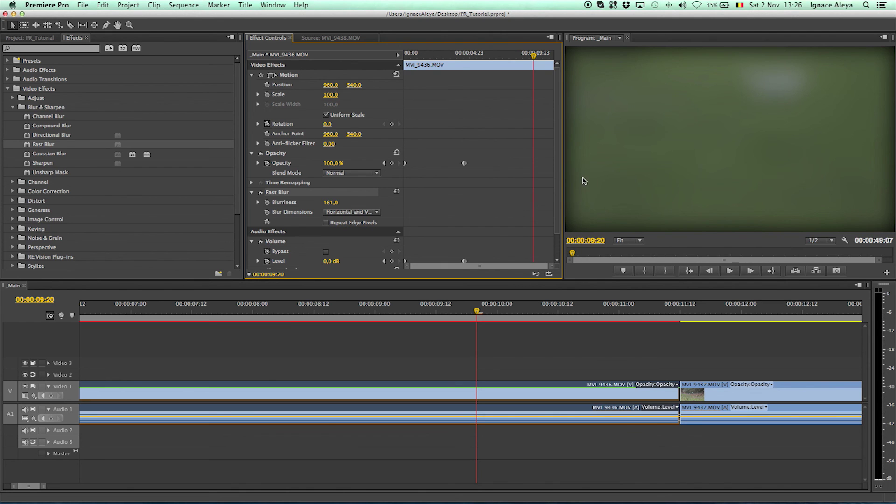
Turn on Repeat Edge Pixels and lower Fast Blur's Blurriness to 20.0
{"action": "left_click", "coordinate": [326, 223]}
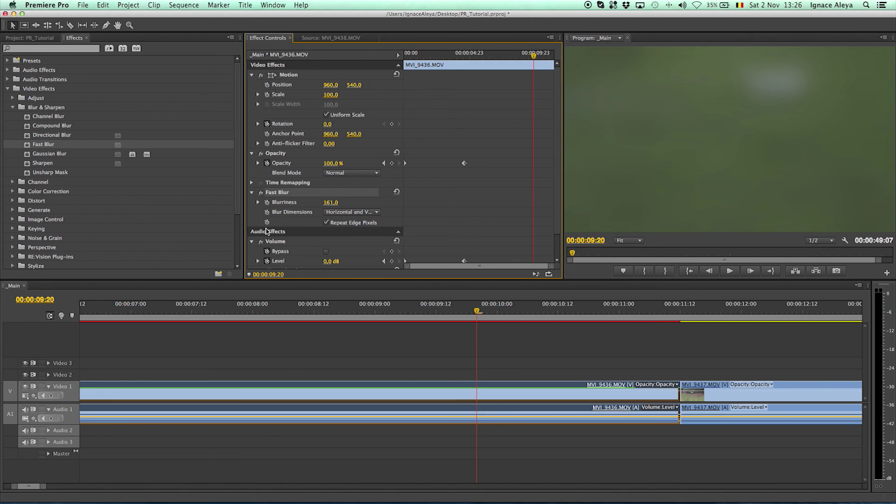
{"action": "left_click_drag", "start_coordinate": [329, 202], "coordinate": [304, 202]}
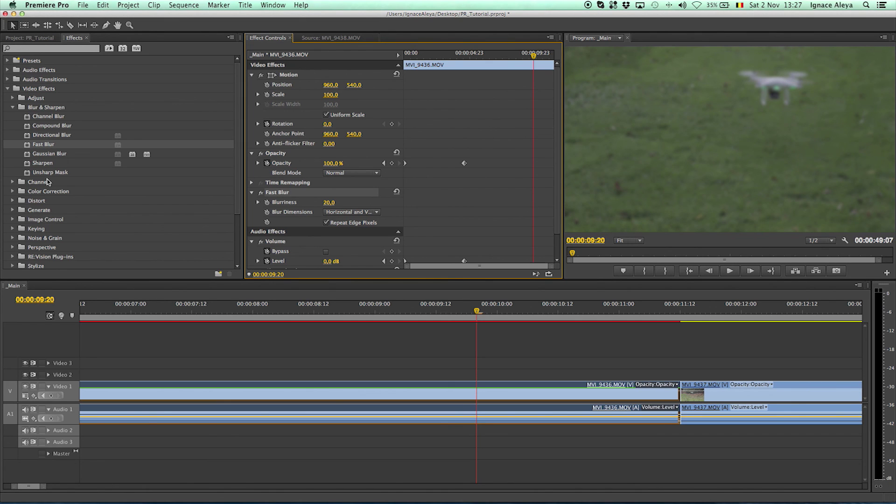
{"action": "scroll", "coordinate": [46, 183], "scroll_direction": "down", "scroll_amount": 3}
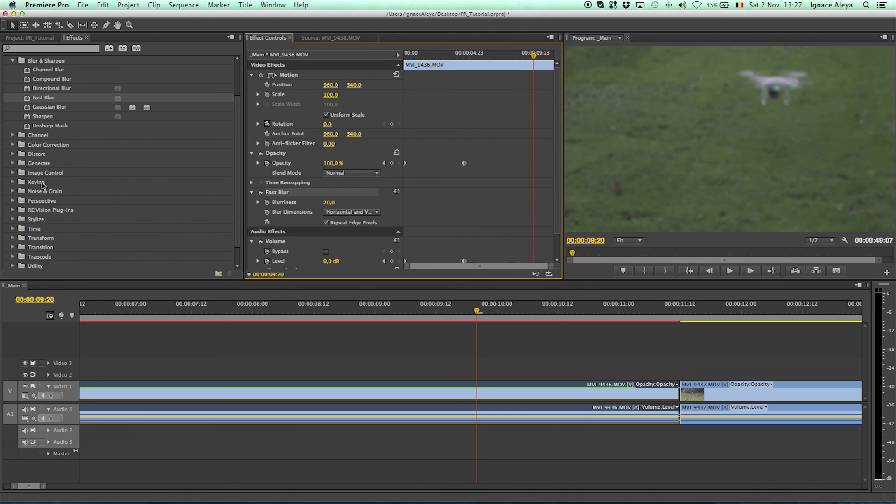
{"action": "scroll", "coordinate": [45, 186], "scroll_direction": "up", "scroll_amount": 3}
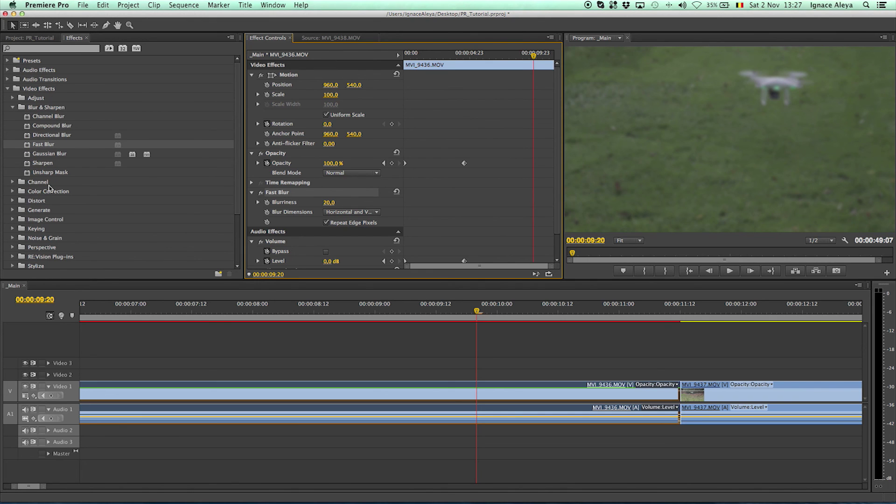